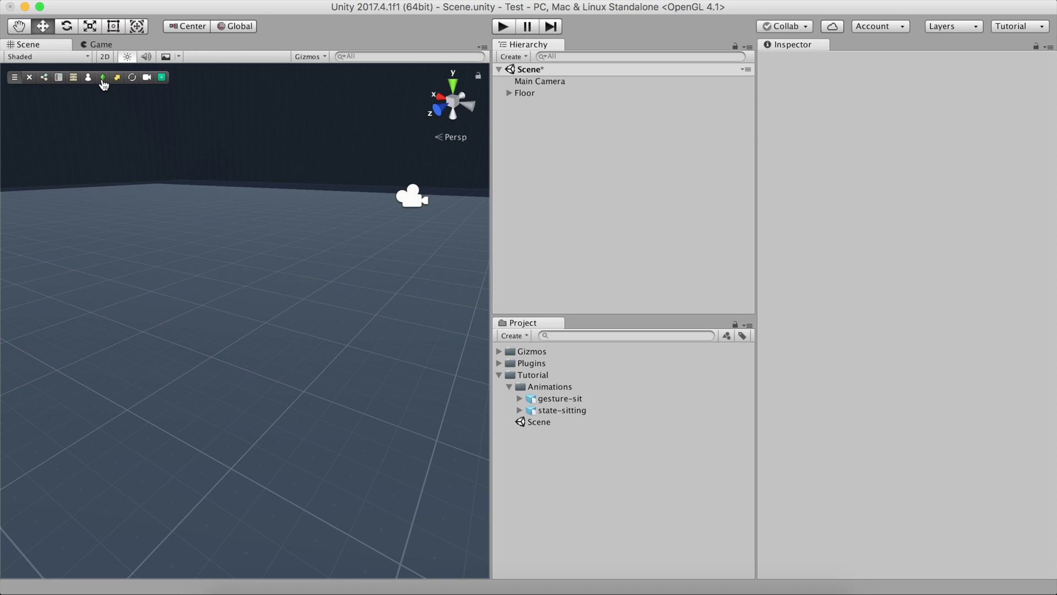
Add a Player character to the scene and set its X and Y position to 0
click(102, 81)
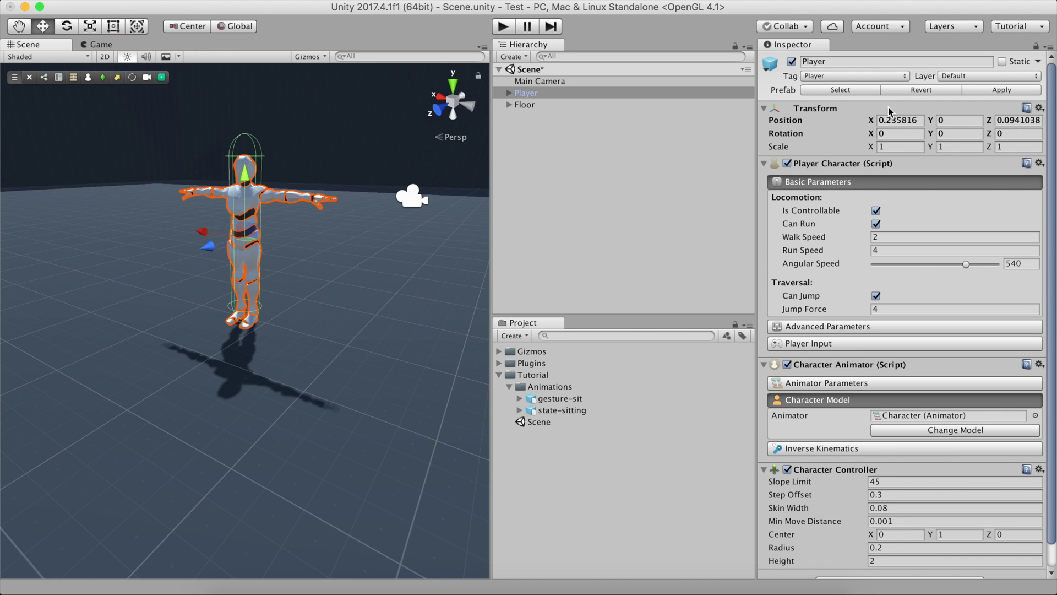
click(902, 120)
text(0)
key(Tab)
key(Tab)
text(0)
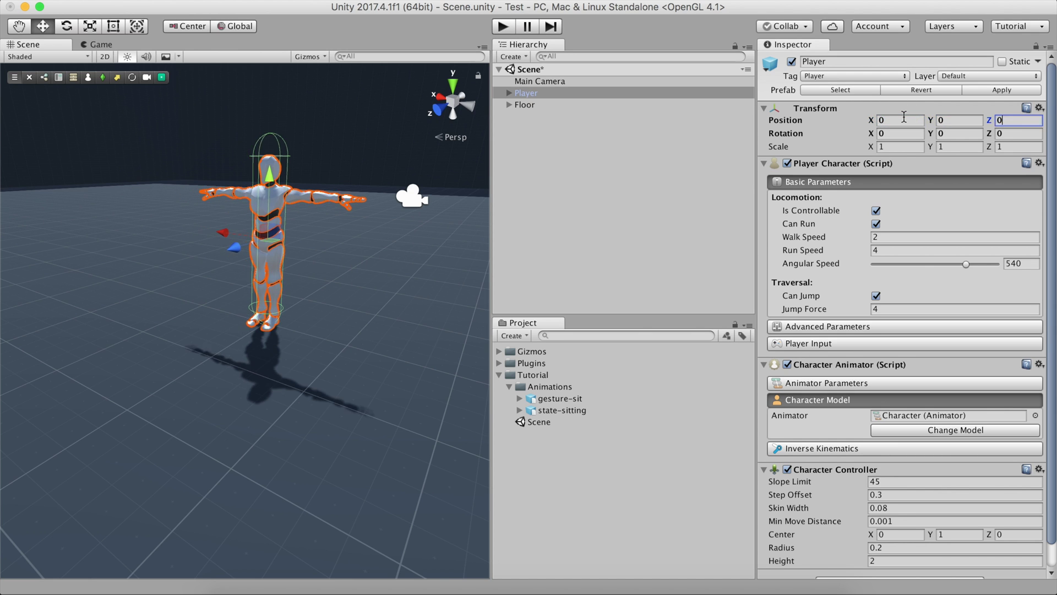
click(815, 181)
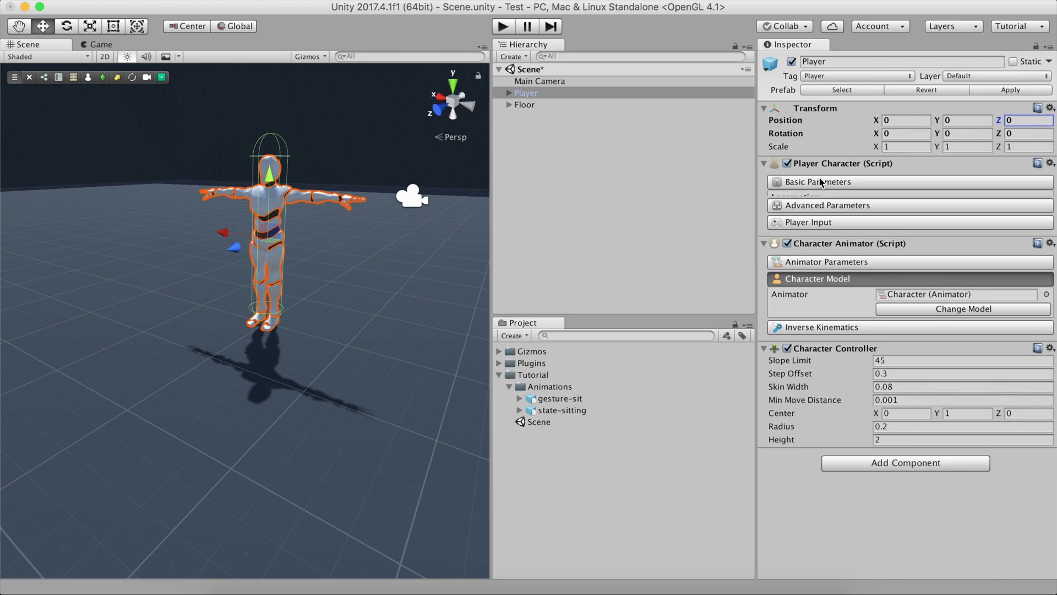
click(812, 270)
Add a Game Creator Trigger and raise it about 2.6 units up
click(578, 202)
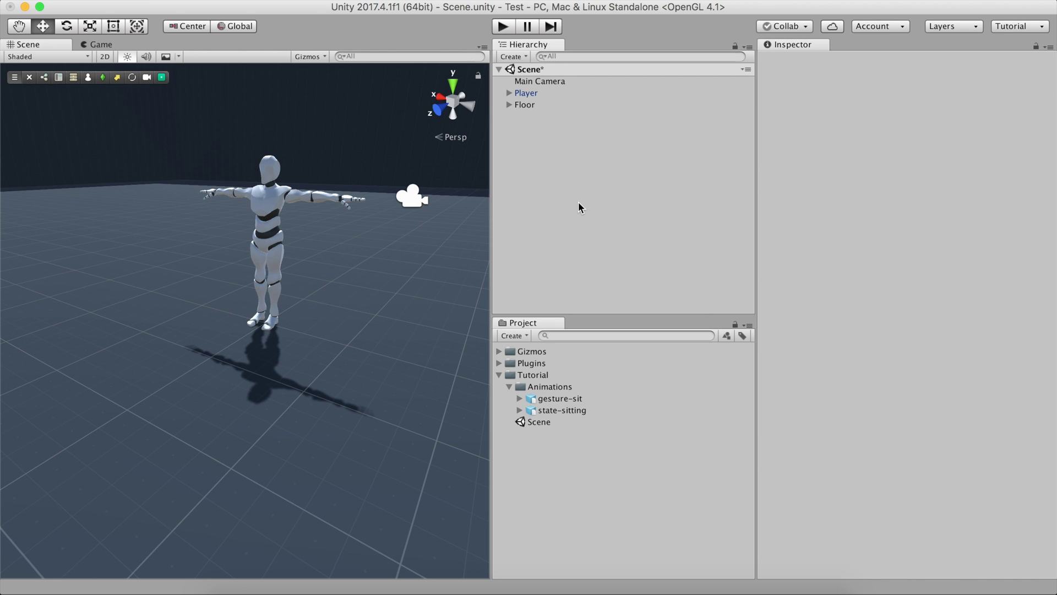
right_click(578, 203)
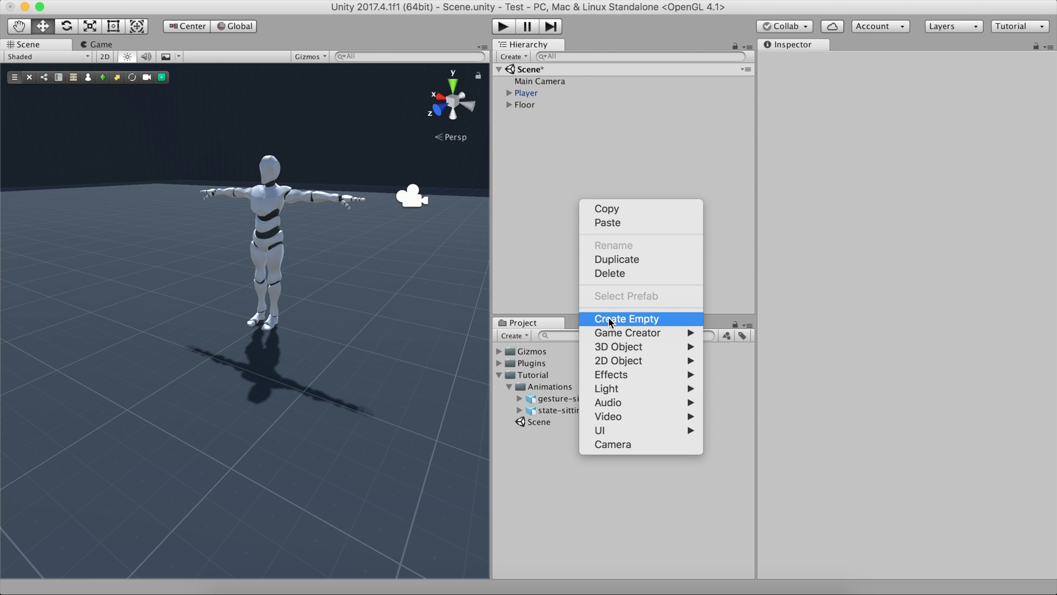
mouse_move(609, 332)
mouse_move(726, 333)
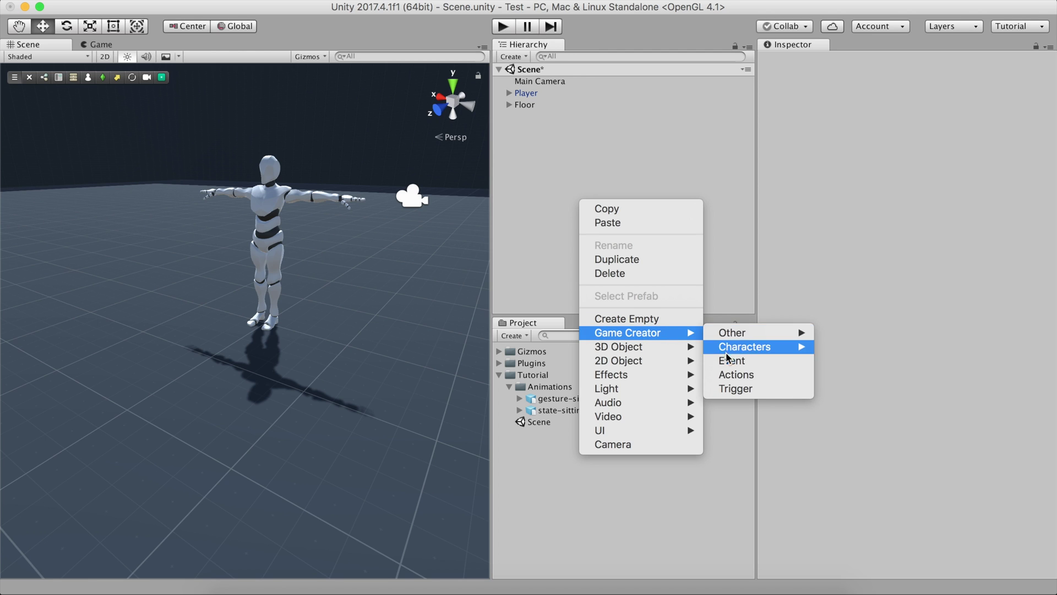
click(727, 387)
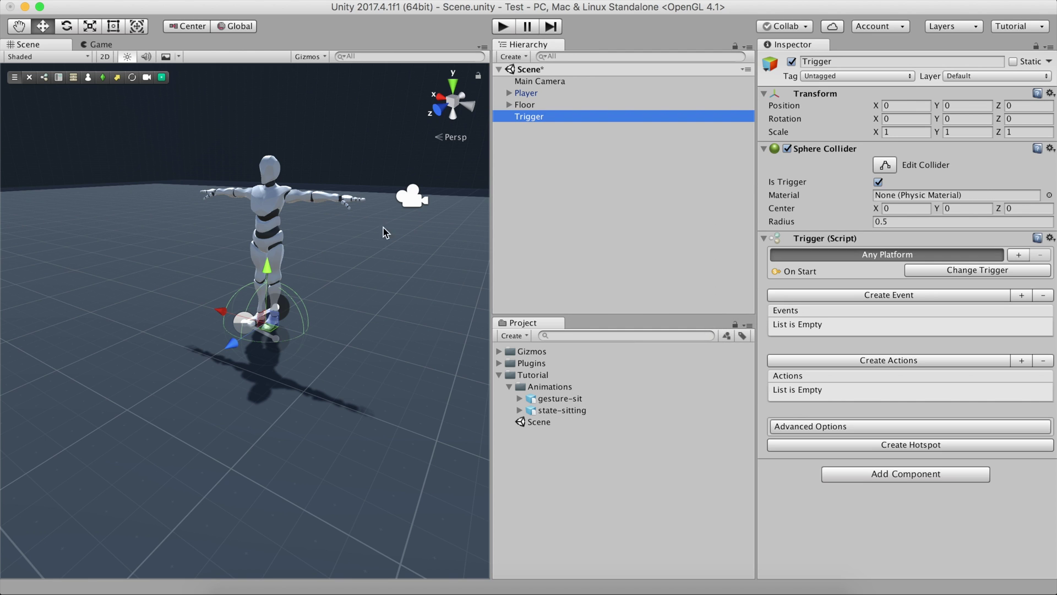
drag(268, 264, 257, 86)
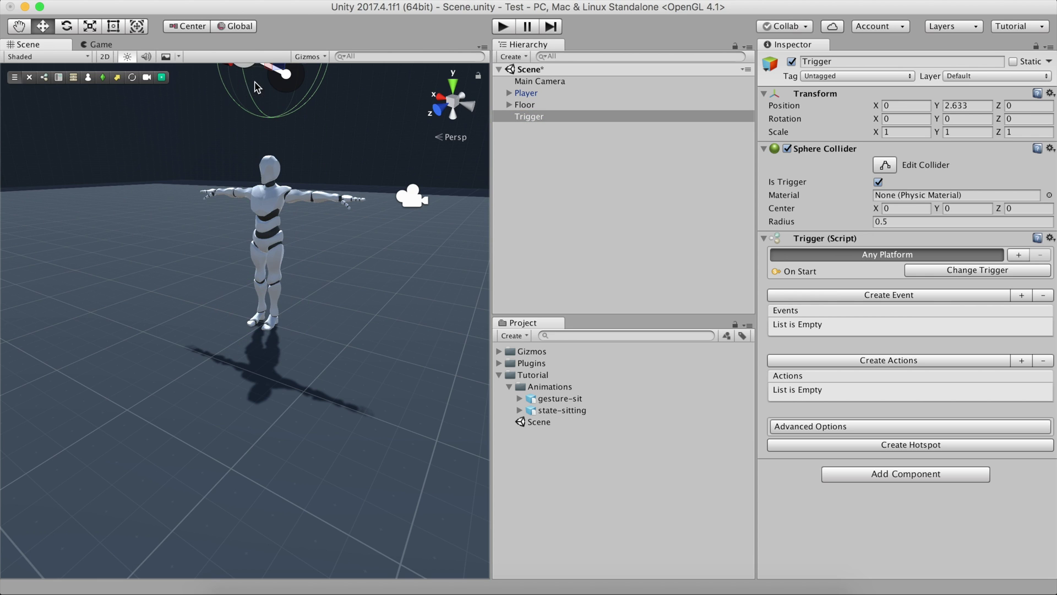
Make the Trigger fire On Key Up with the Return key, and create its Actions list
click(946, 272)
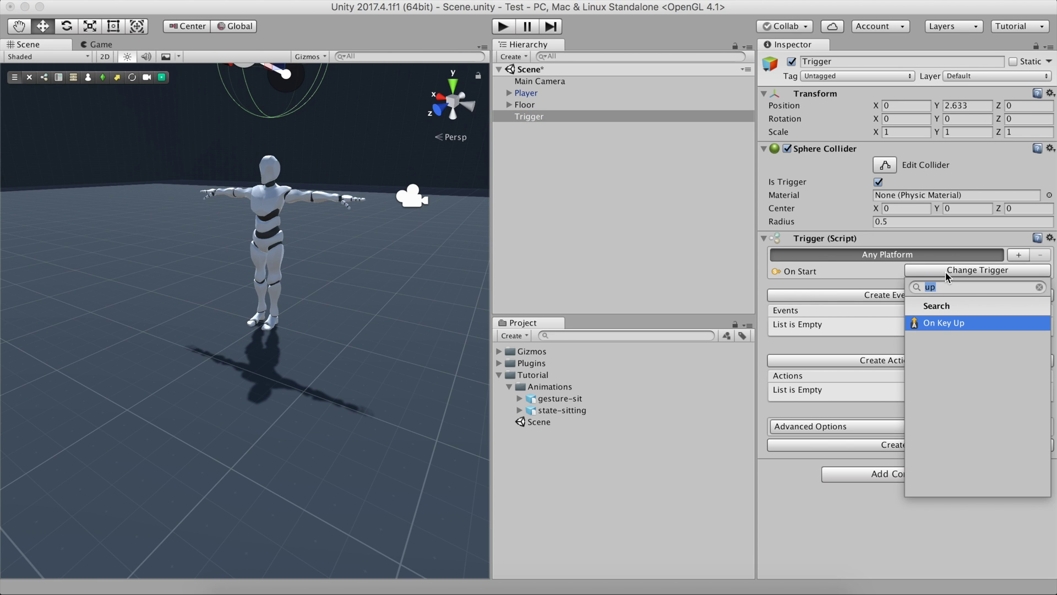
key(Return)
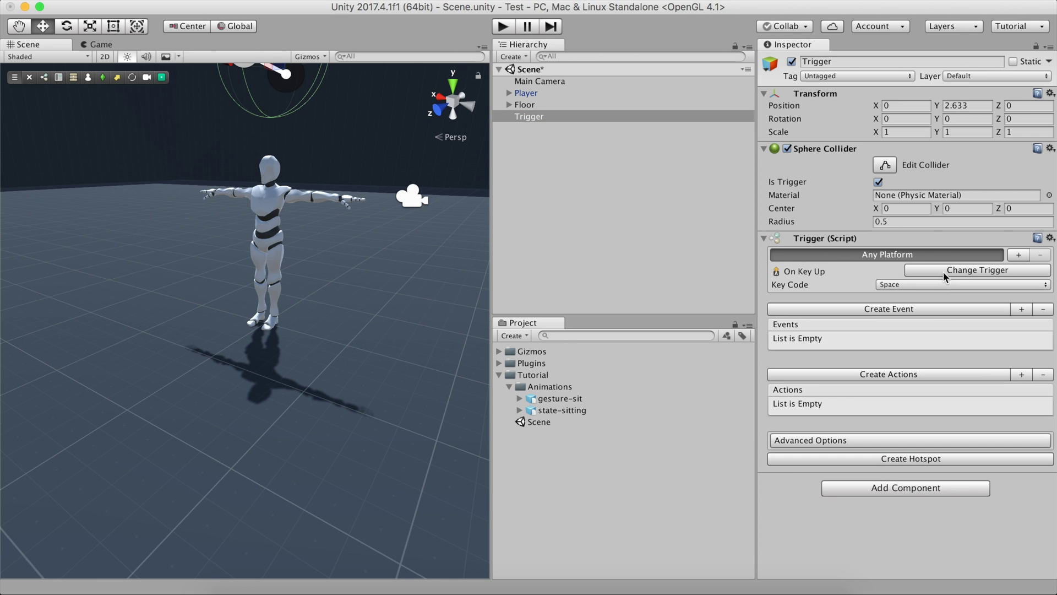
click(926, 284)
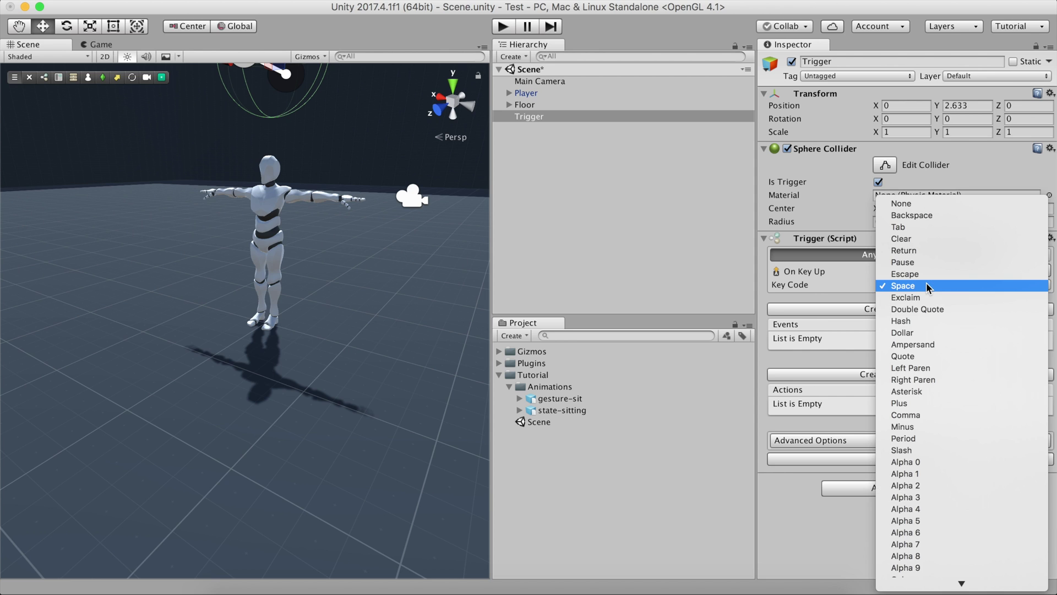
click(922, 250)
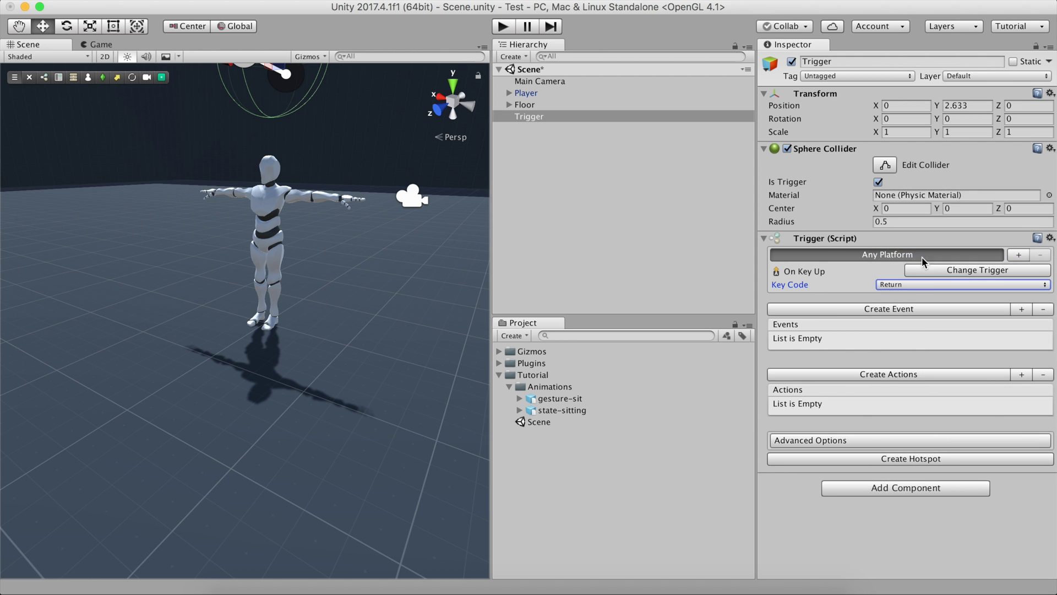
click(894, 373)
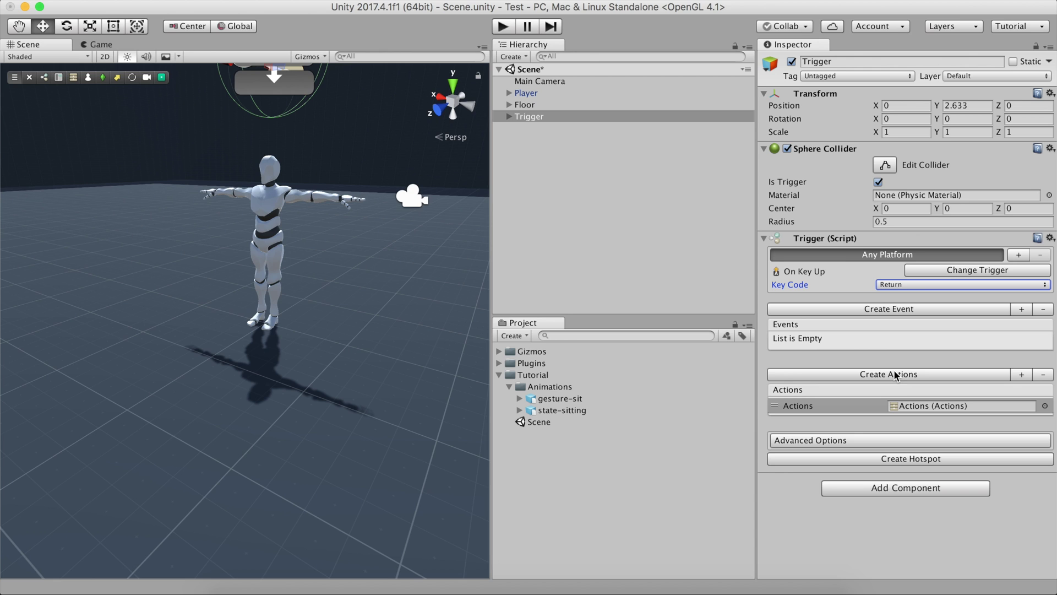
Open the Actions object and add a Character change-state action targeting the Player
double_click(902, 405)
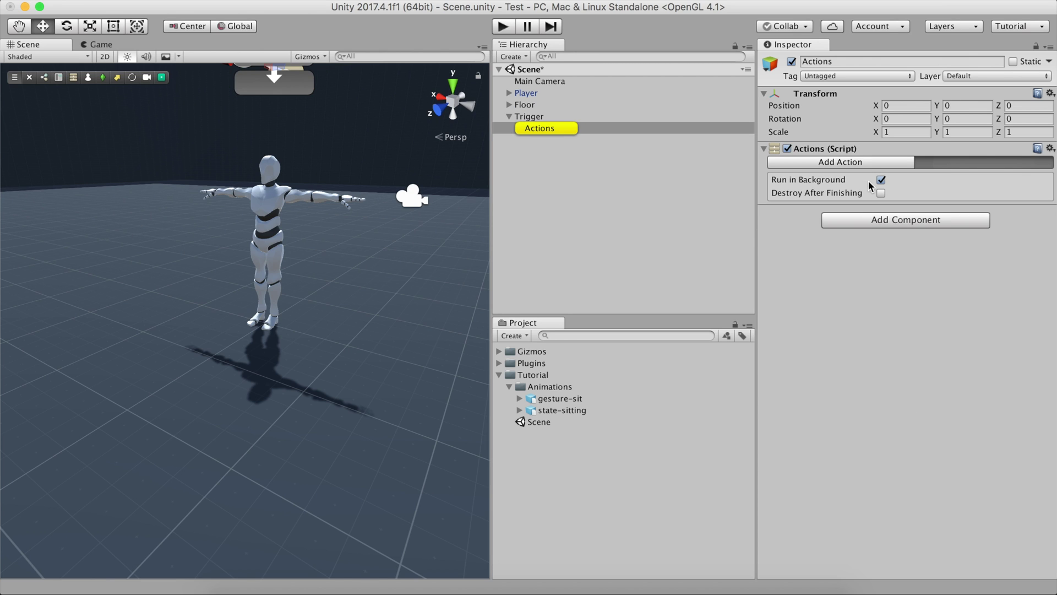
click(864, 163)
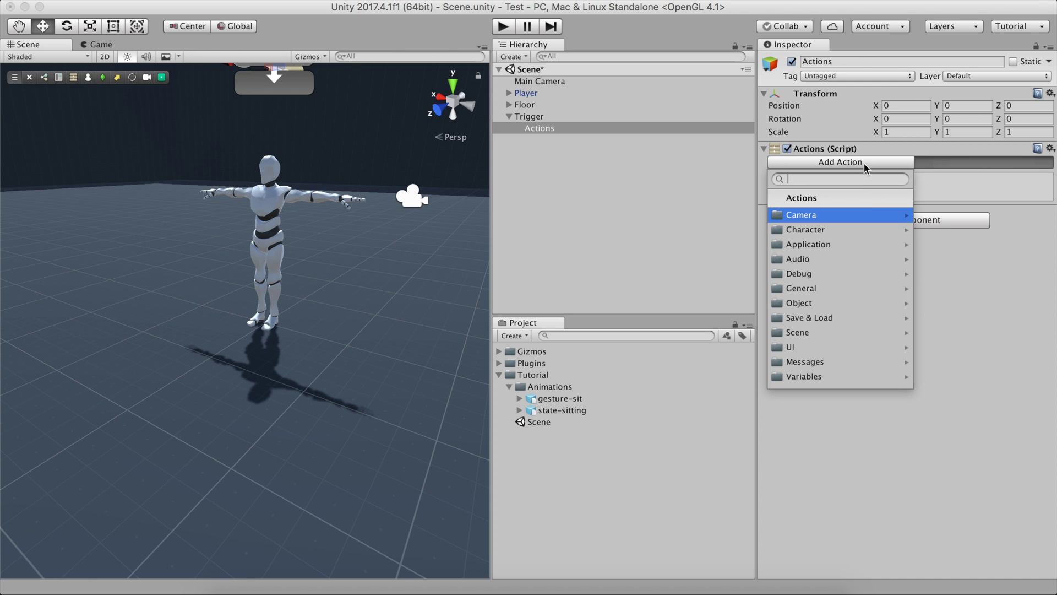
click(853, 228)
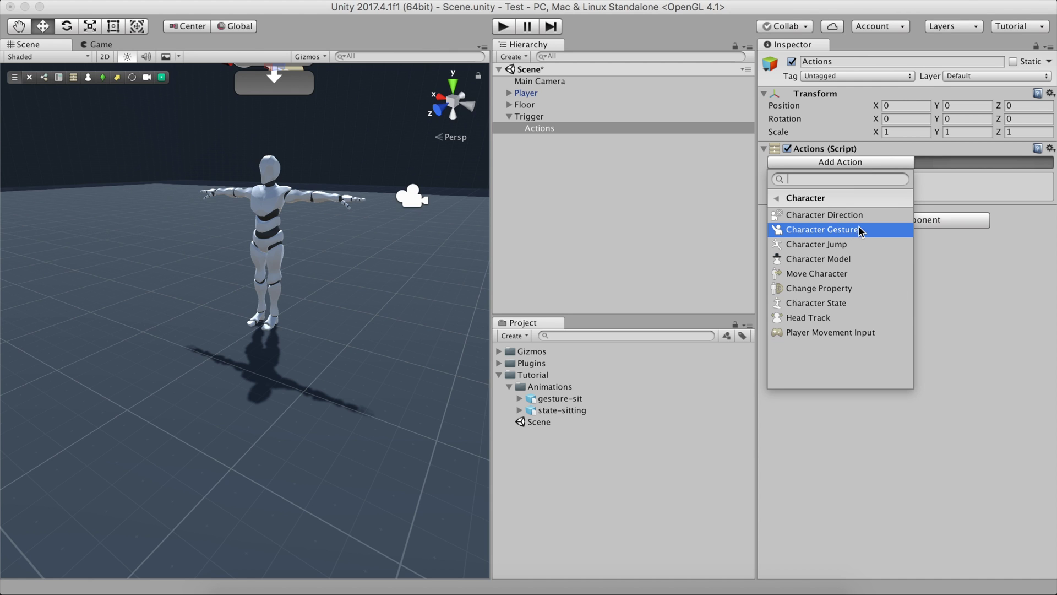
click(848, 302)
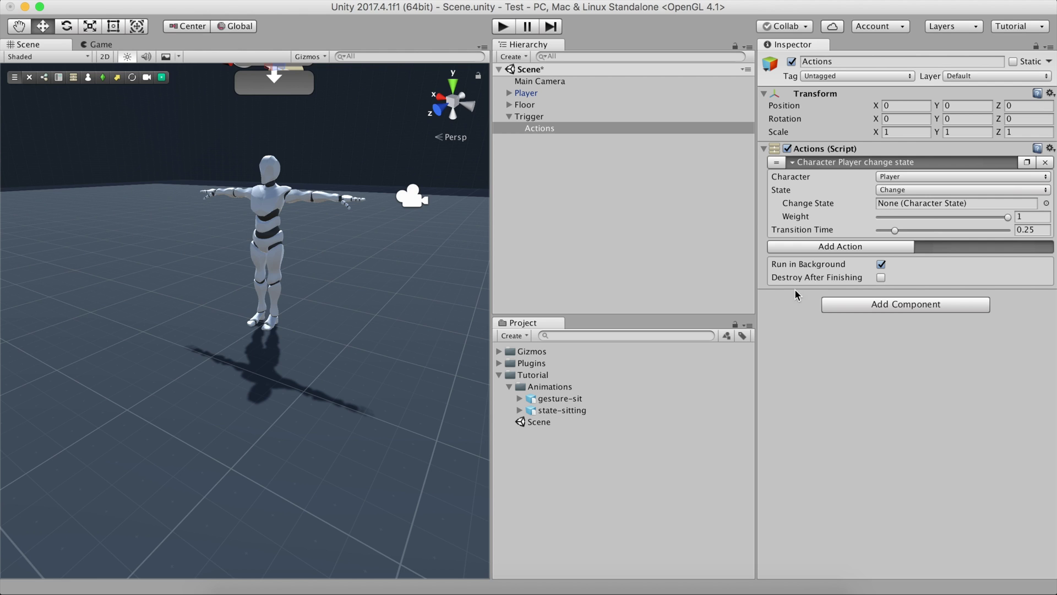
Create a Simple Character State asset in the Project panel and begin renaming StateSimple
right_click(610, 448)
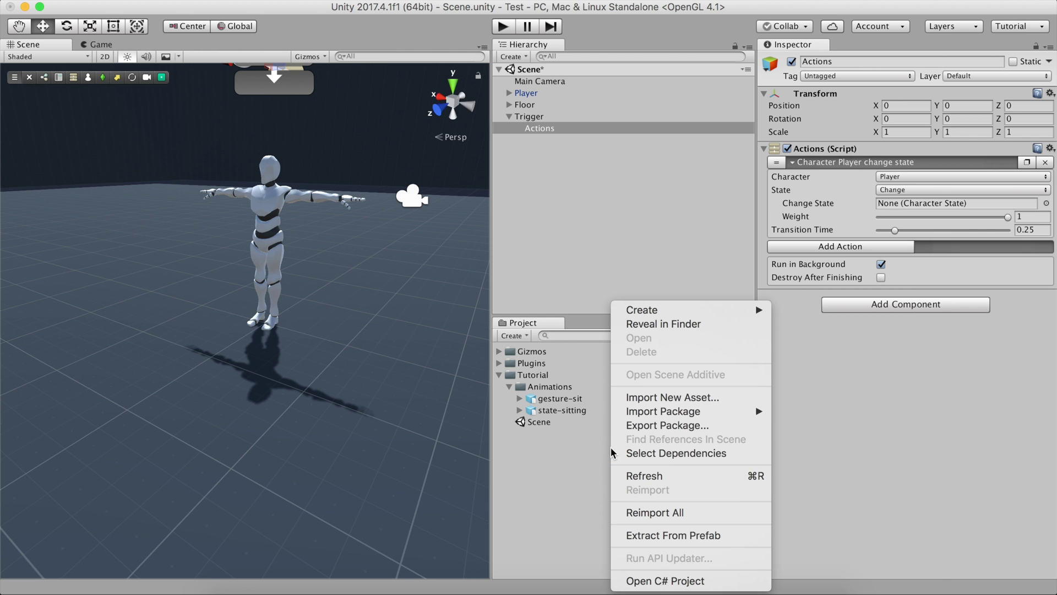
mouse_move(671, 315)
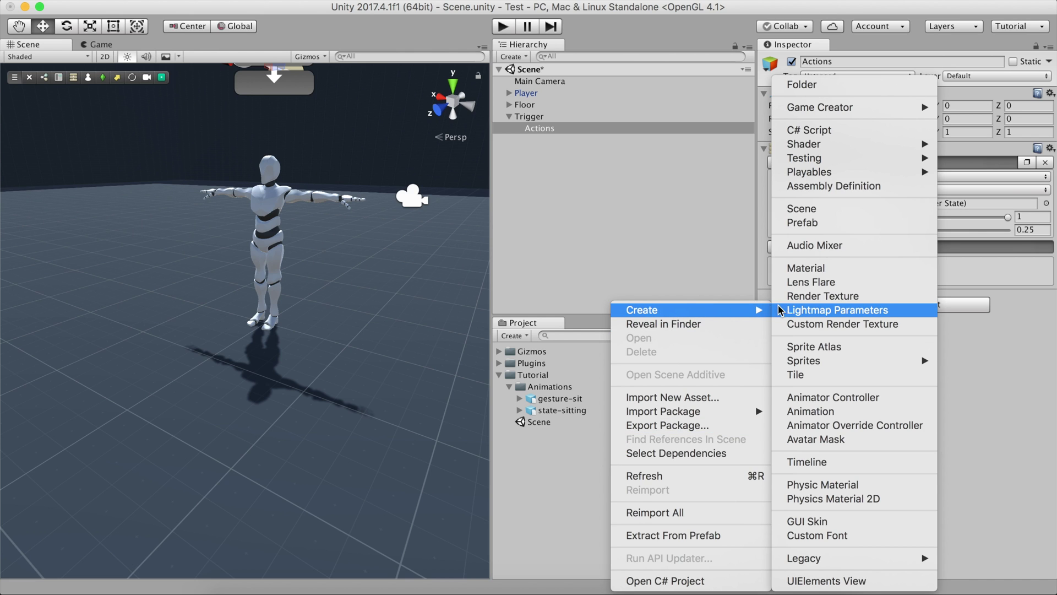
mouse_move(794, 111)
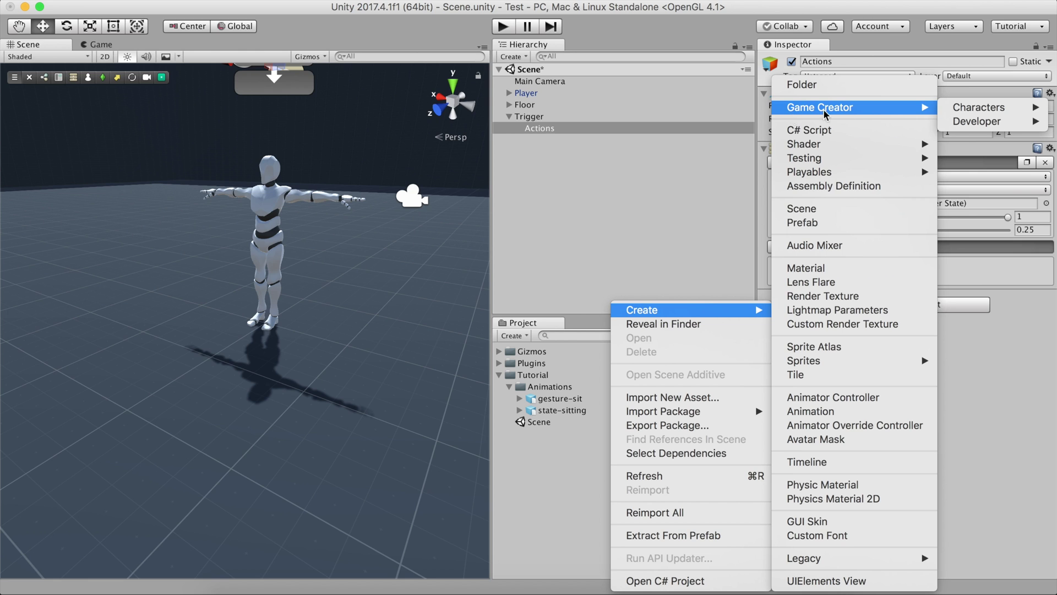
mouse_move(956, 108)
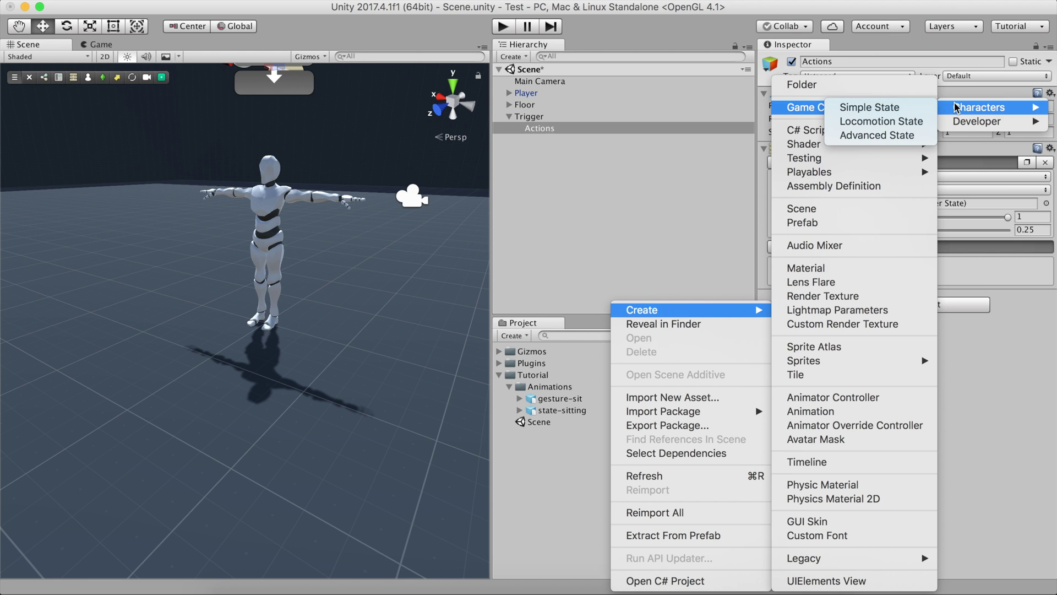
click(919, 110)
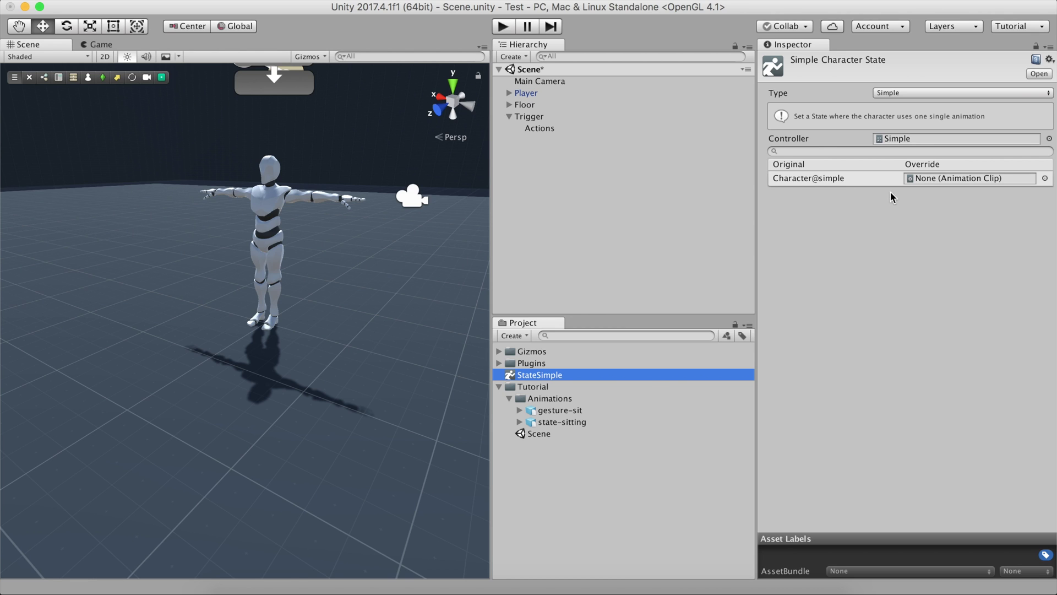
click(647, 374)
Name the state asset Sitting and check the gesture-sit model's Rig settings
text(Si)
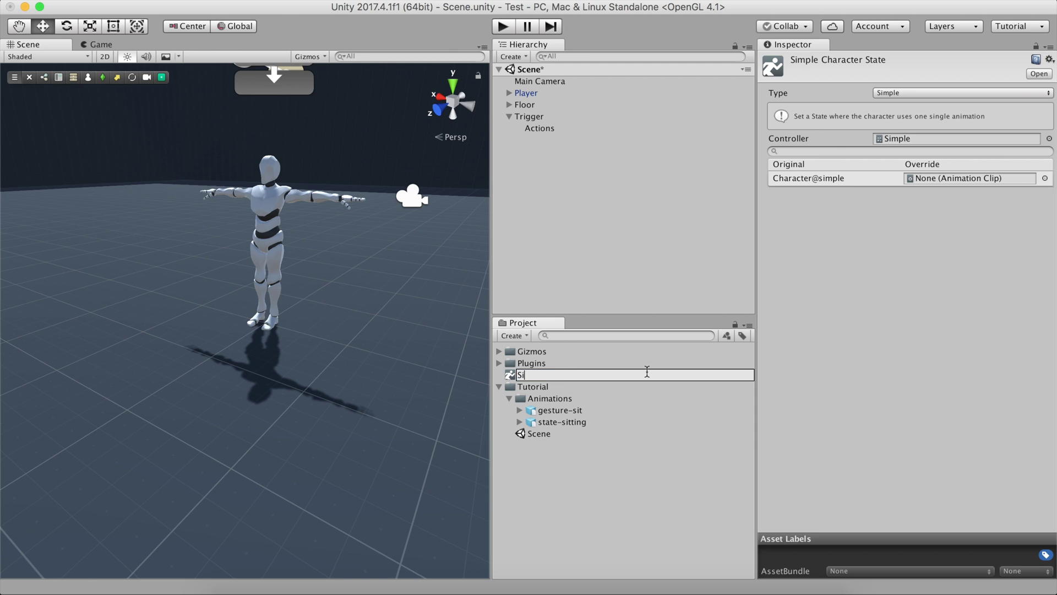
text(tting)
key(Return)
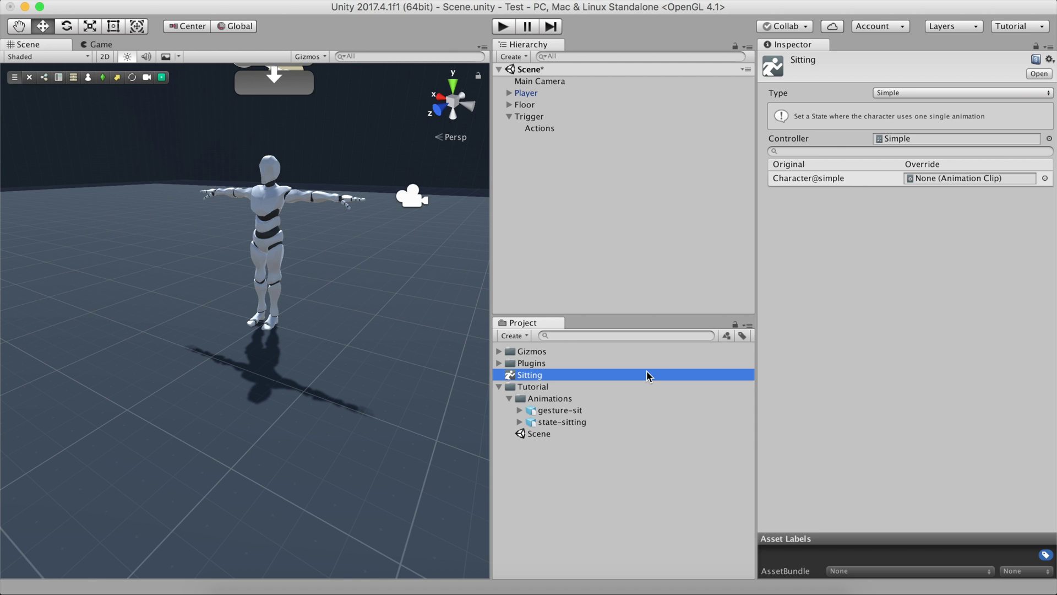
click(580, 411)
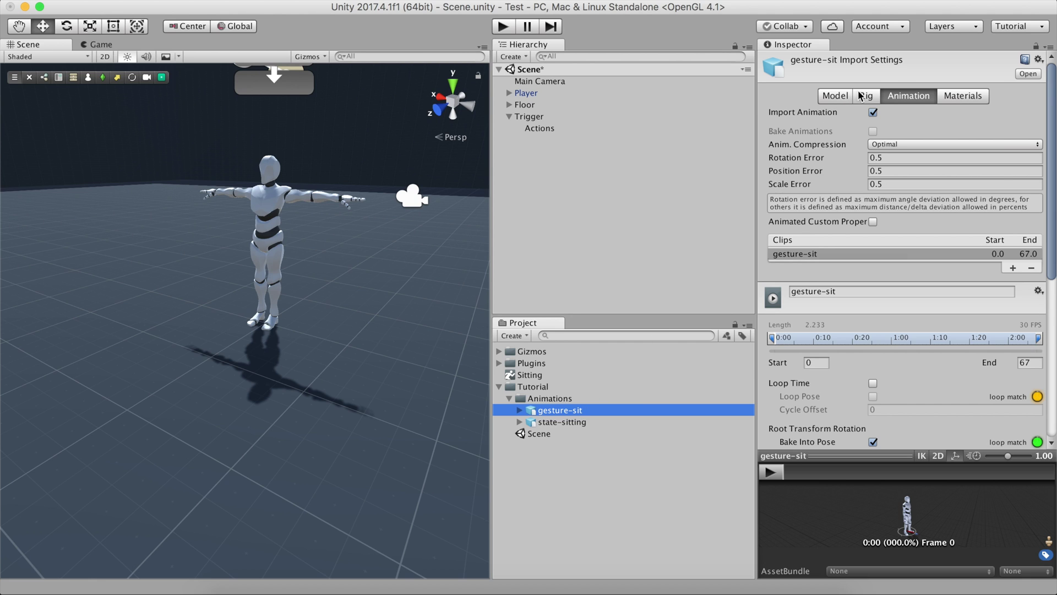
click(862, 96)
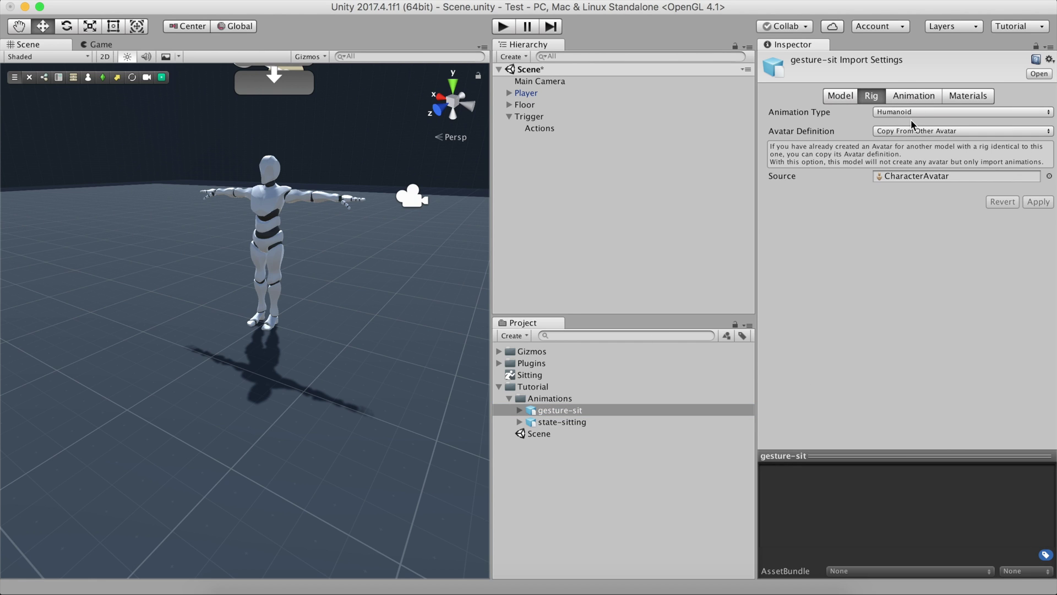
Assign the state-sitting clip as Sitting's override, then reselect the Actions object
click(542, 376)
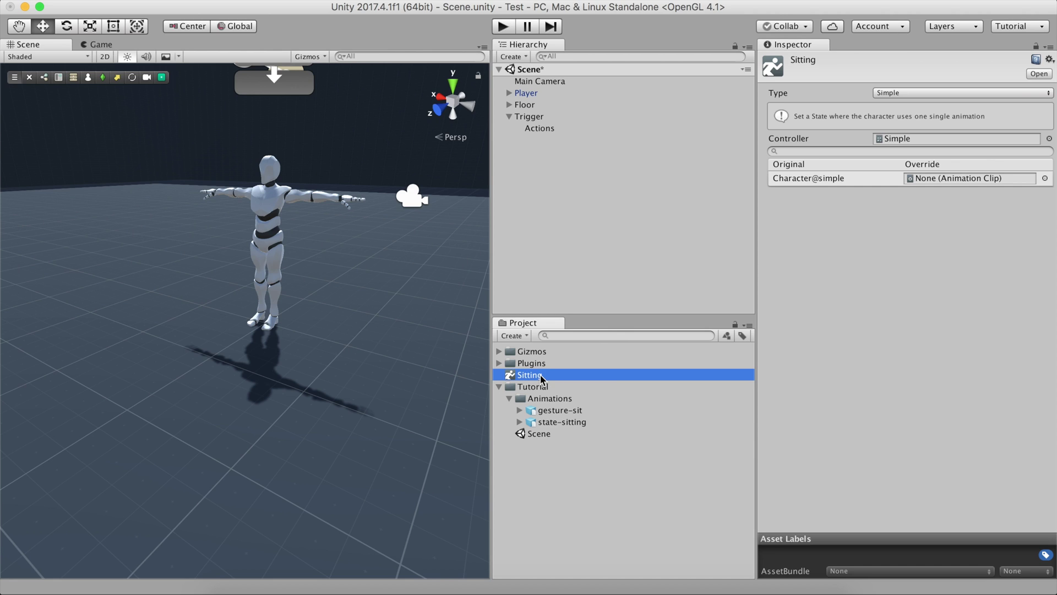
click(518, 422)
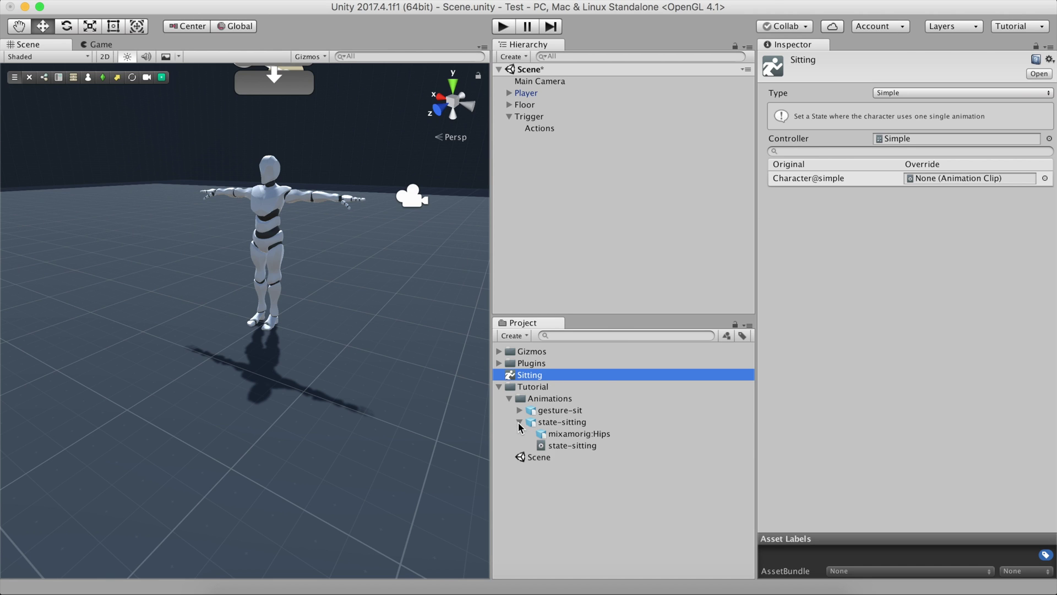
drag(562, 446, 958, 180)
click(618, 127)
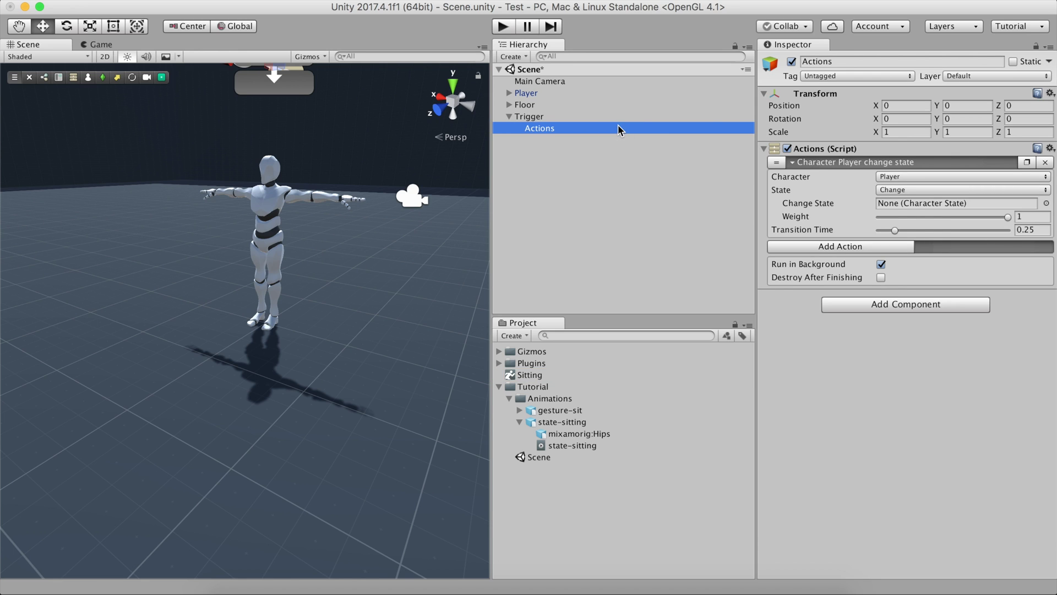
Set the change-state action to Sitting and play the scene to test it
drag(528, 374, 906, 203)
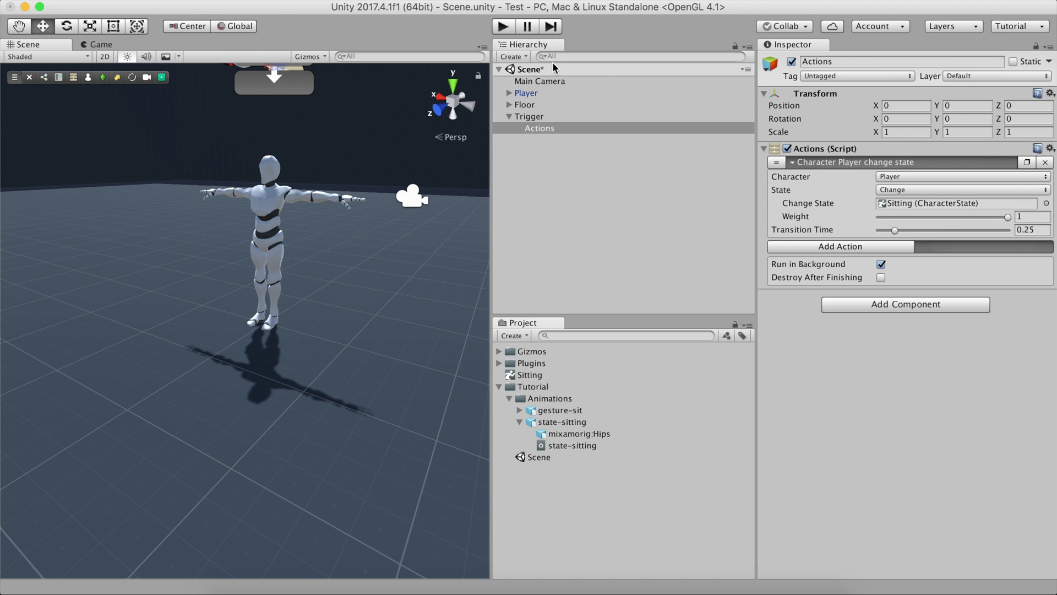
click(507, 30)
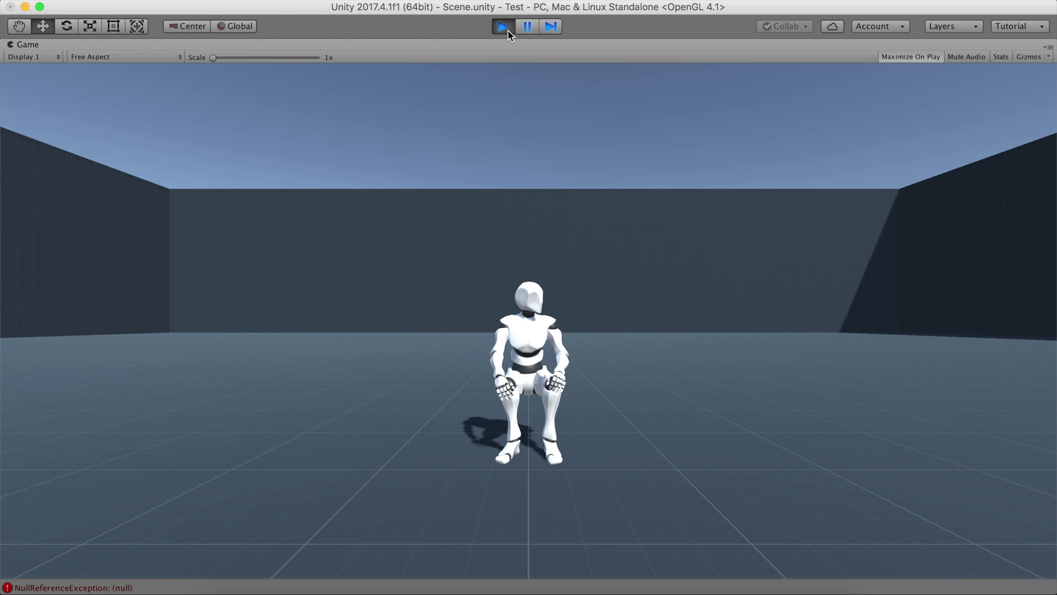
Exit Play mode and collapse the Sitting change-state action
click(503, 27)
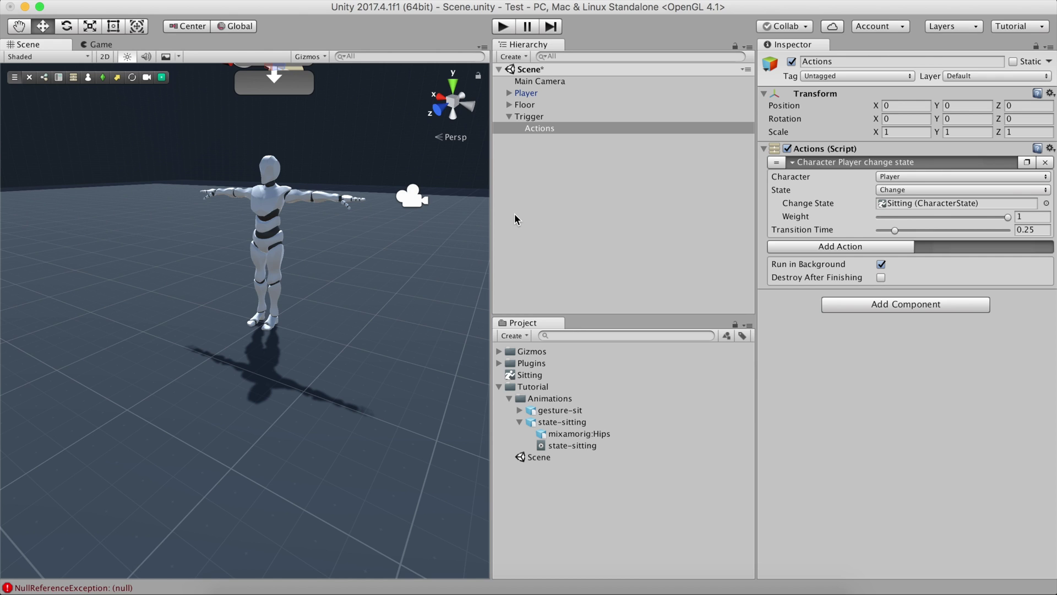
click(814, 163)
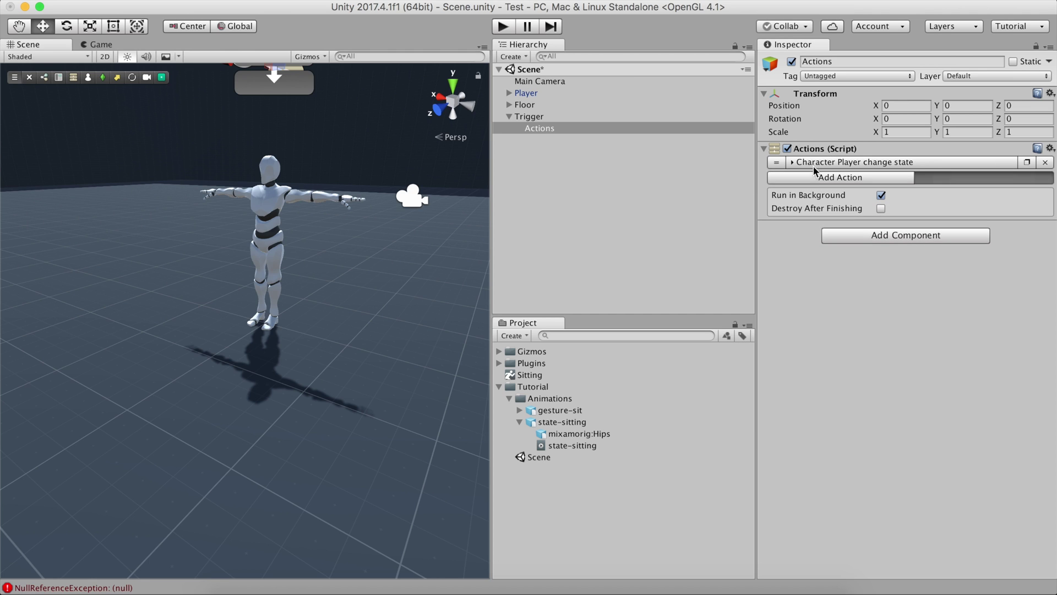
Add a Character Gesture action with the gesture-sit clip and move it first
click(812, 177)
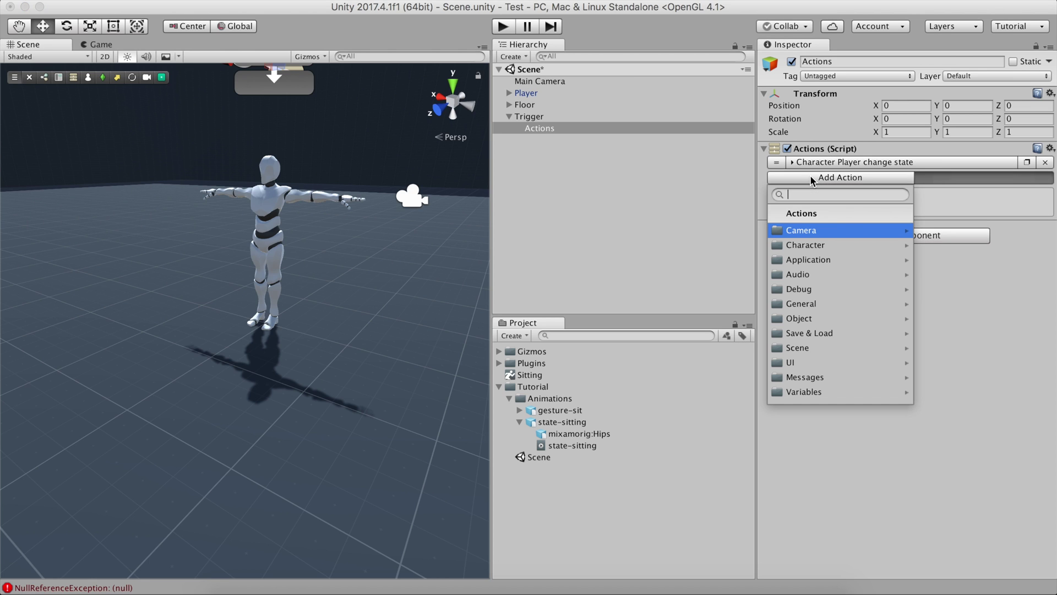
click(815, 244)
click(830, 244)
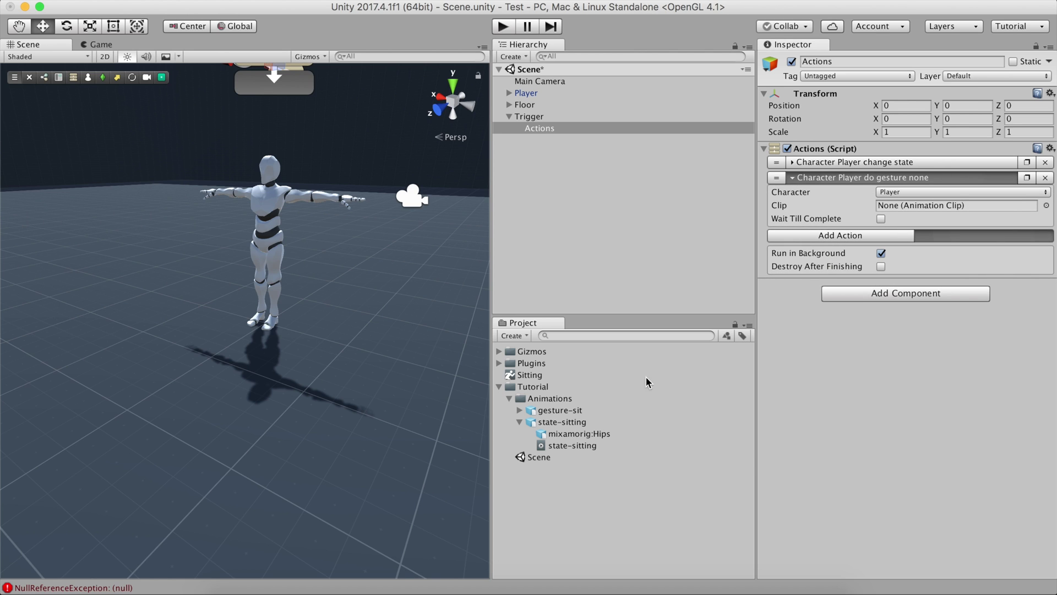
click(519, 410)
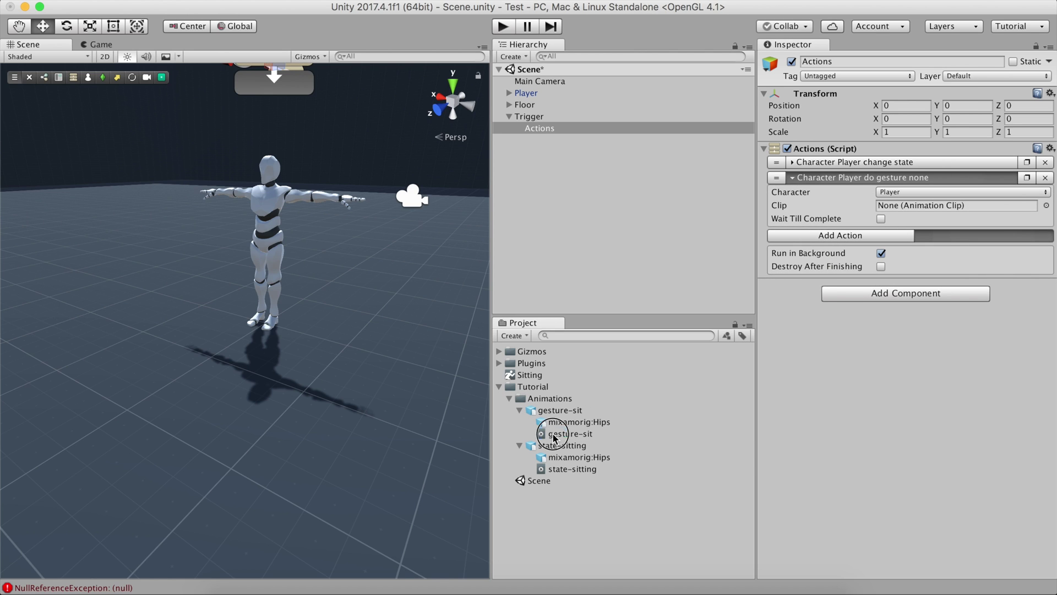
drag(553, 436, 898, 207)
click(823, 178)
click(779, 177)
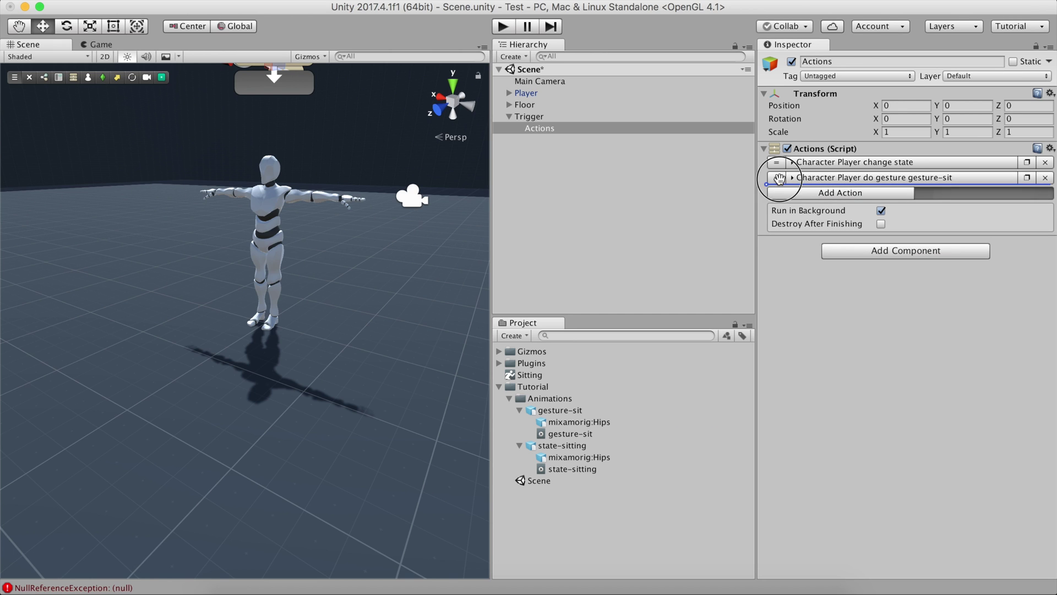
drag(779, 178, 779, 162)
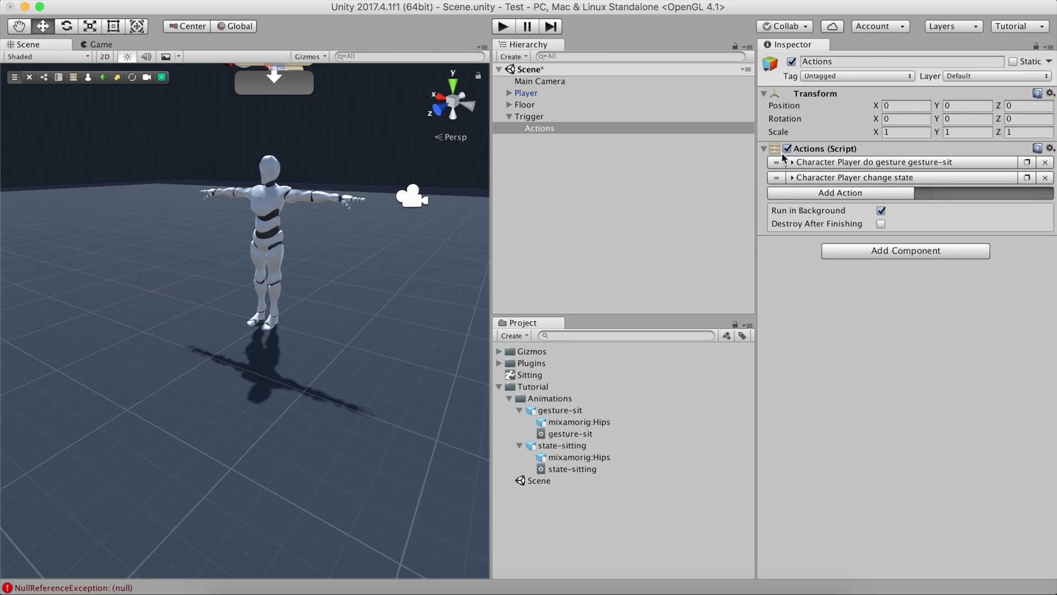
Add a 0.5-second Wait action between the gesture and the state change
click(783, 194)
text(wait)
key(Down)
key(Return)
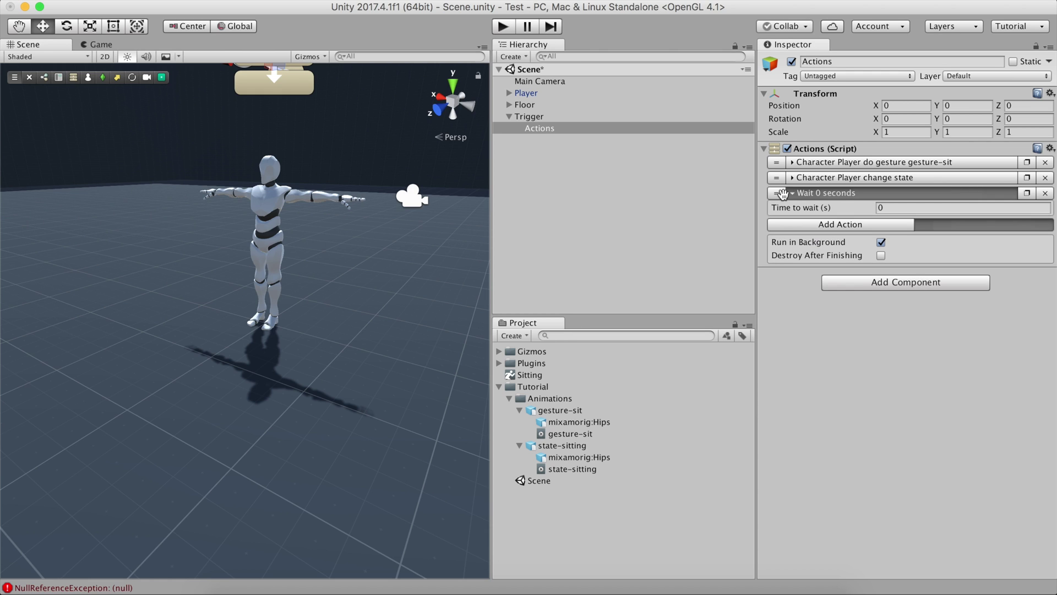
drag(783, 192, 779, 178)
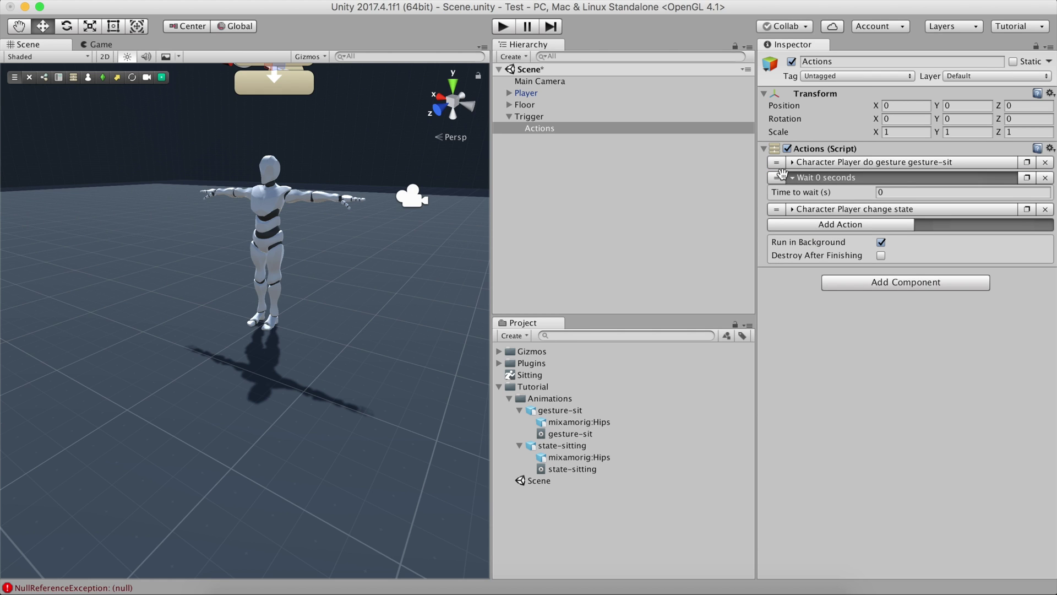
click(878, 192)
text(0.5)
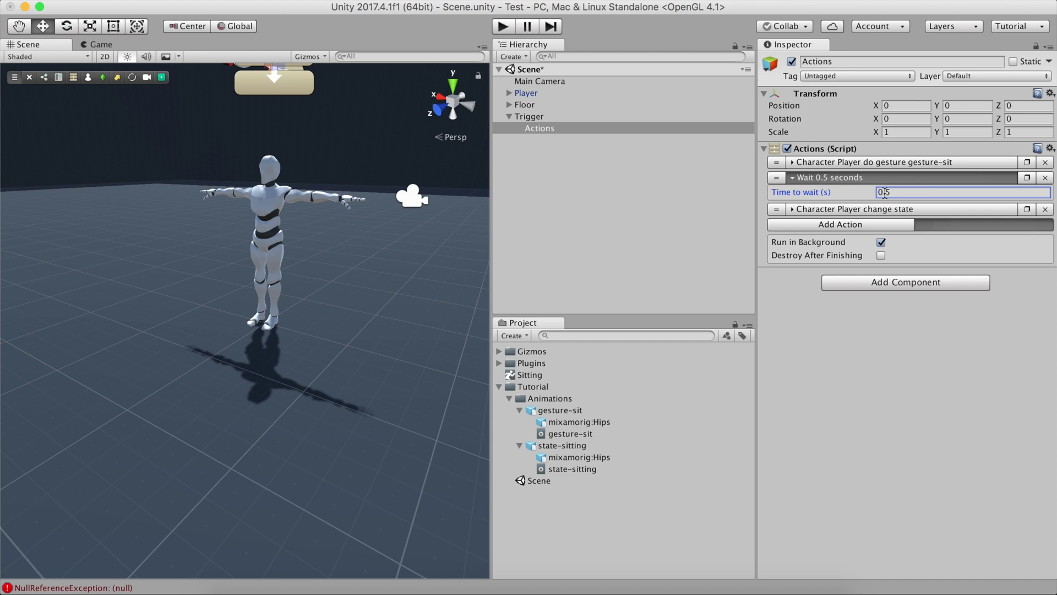
click(885, 178)
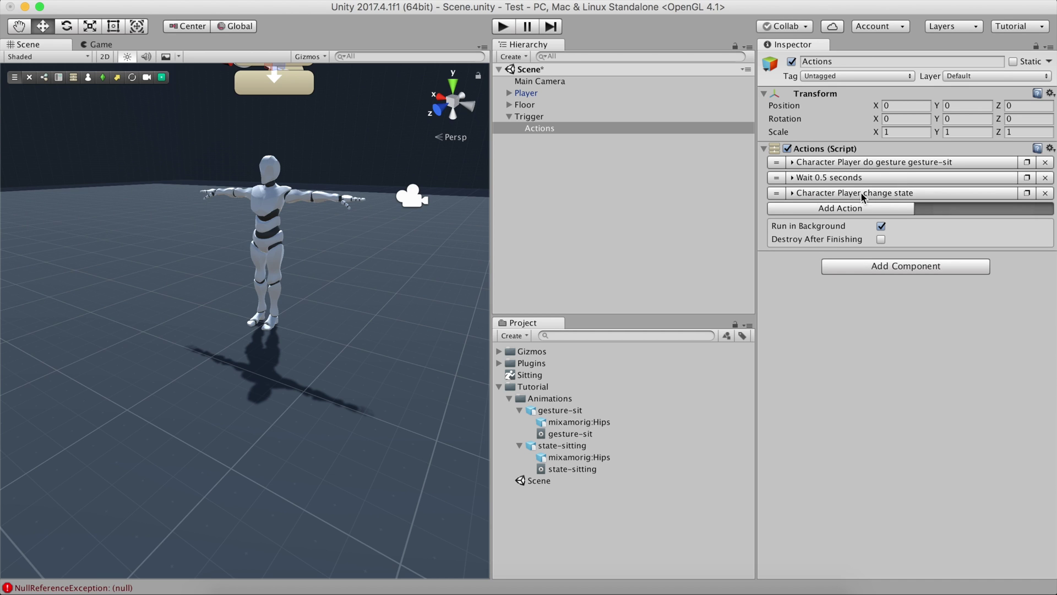
Play the scene to watch the gesture-sit, 0.5 s wait, then Sitting state
click(510, 28)
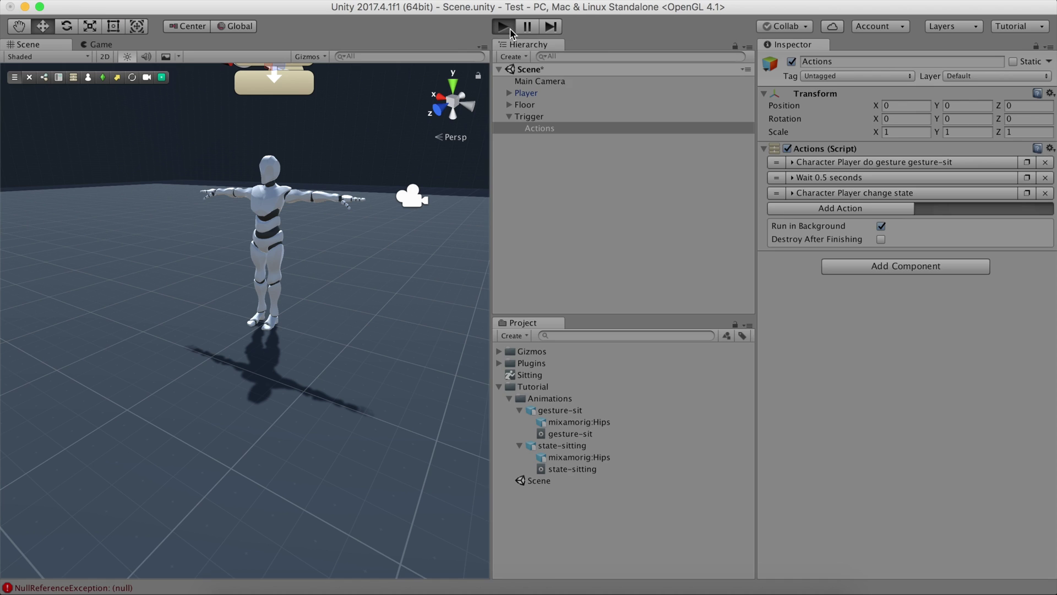